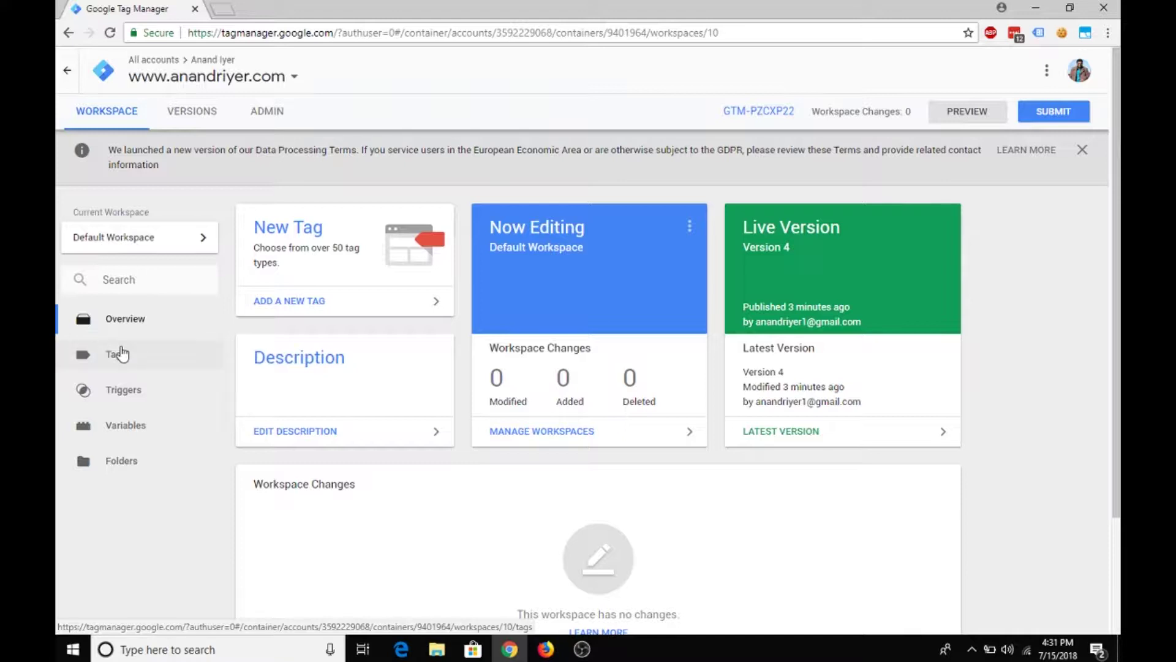
Create a new trigger named 'Thank You' and bring up its trigger type list
click(122, 392)
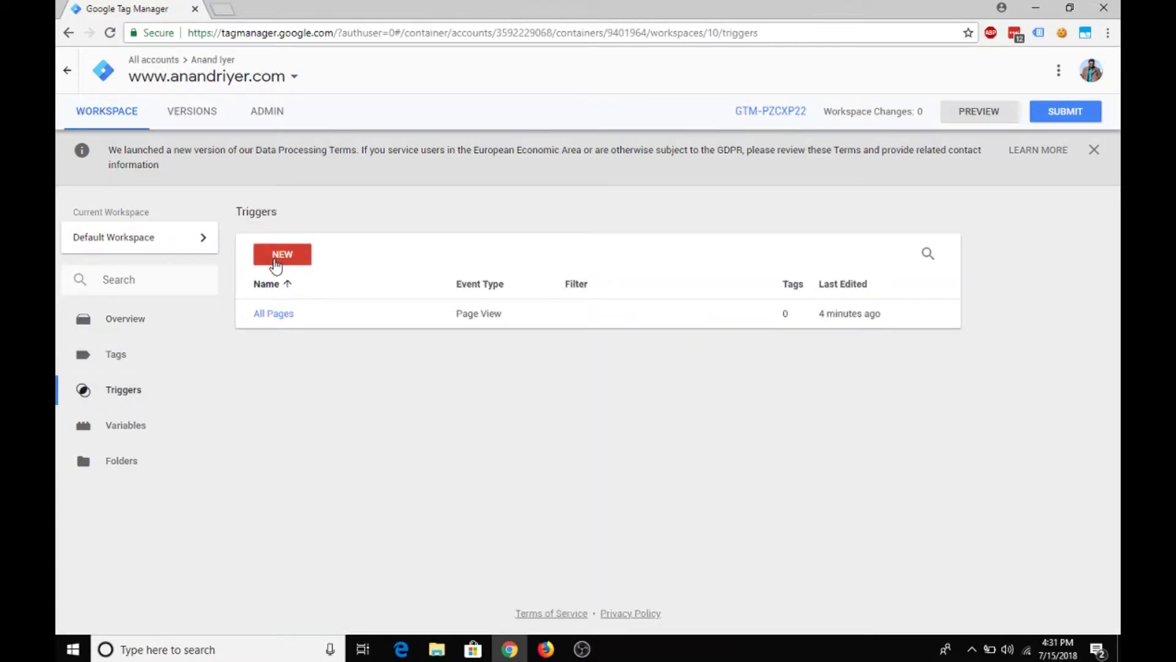
click(275, 262)
triple_click(350, 73)
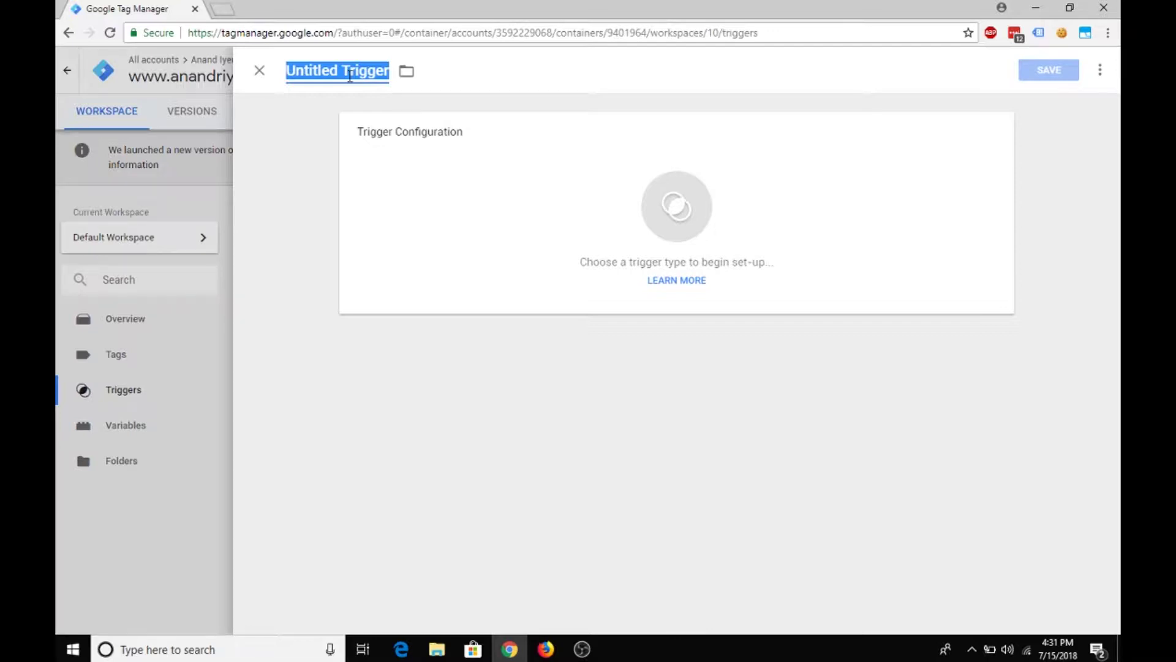
text(Thank You)
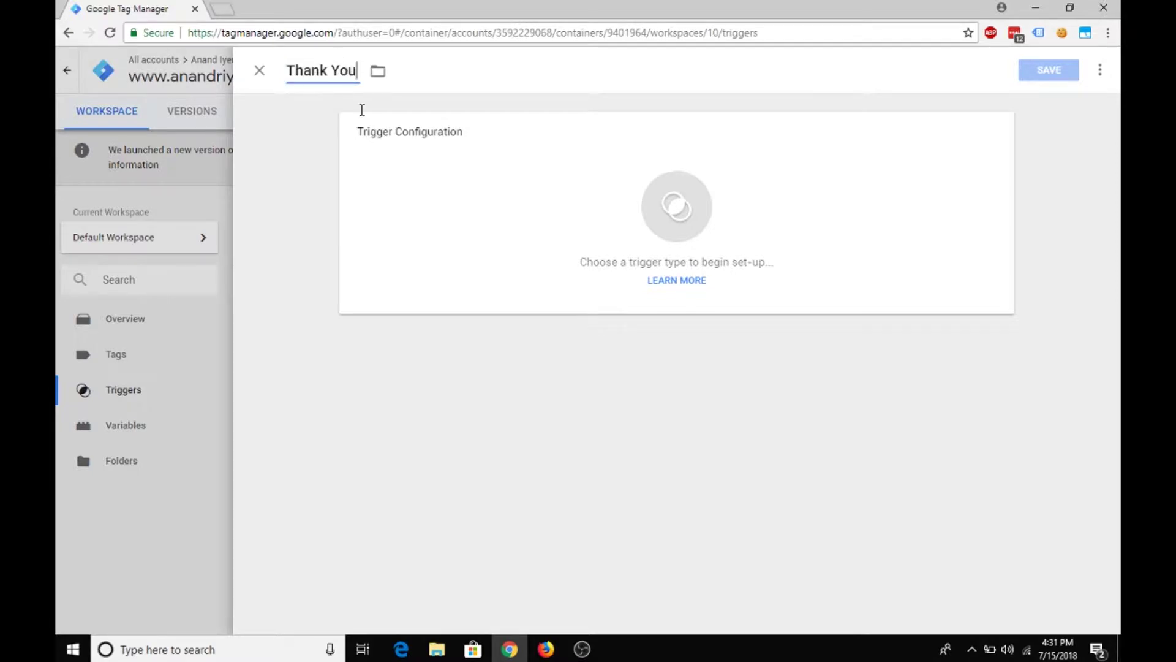
click(670, 200)
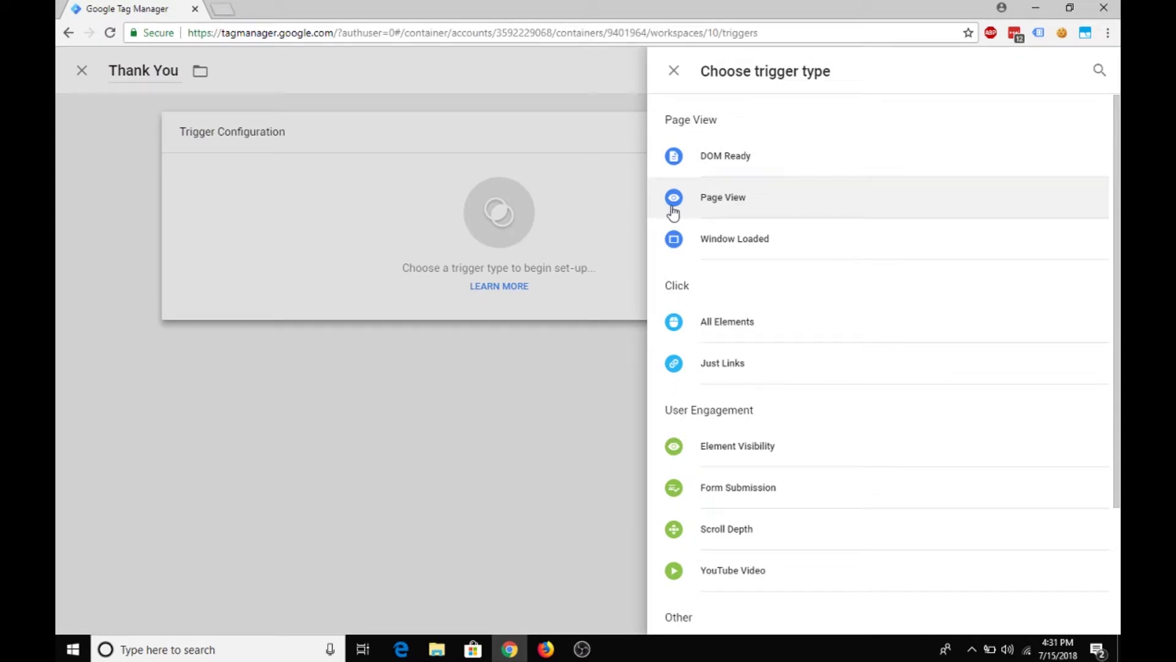
Make it a Page View trigger on Some Page Views where Page URL contains '/thank-you'
click(732, 211)
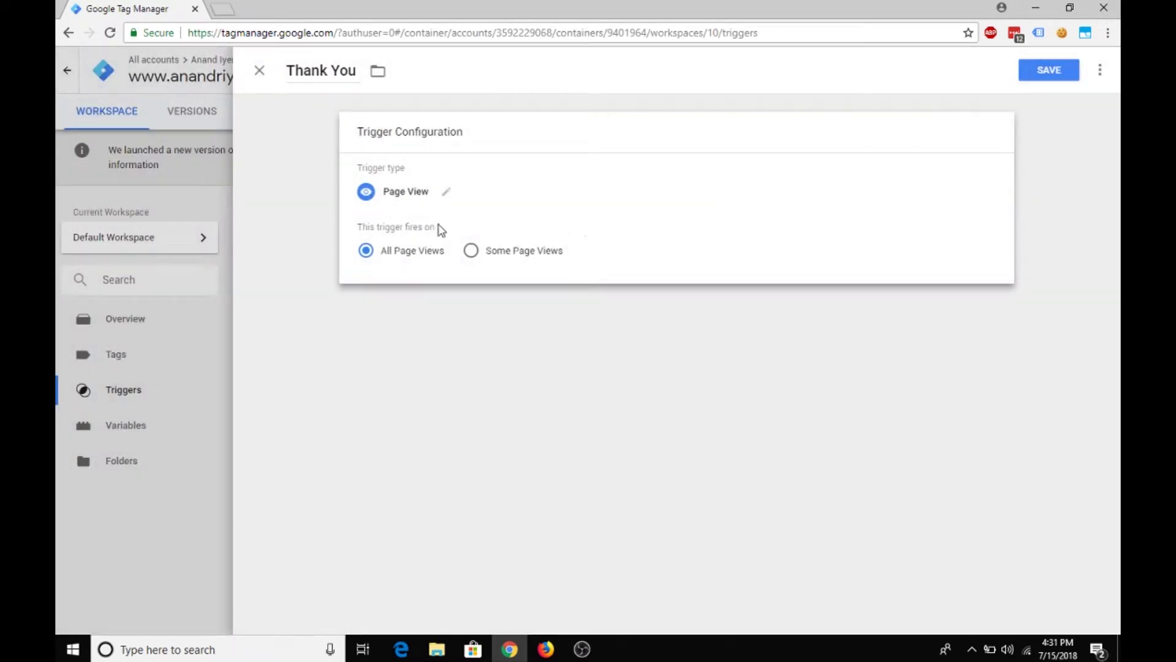
click(471, 253)
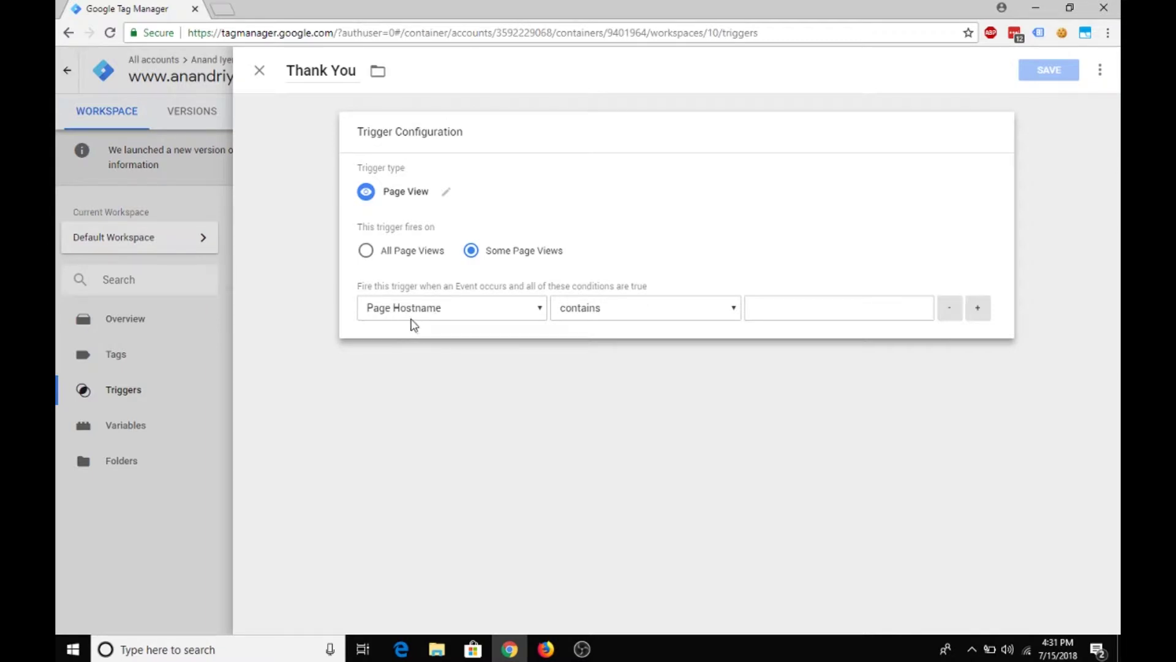
click(434, 310)
click(427, 353)
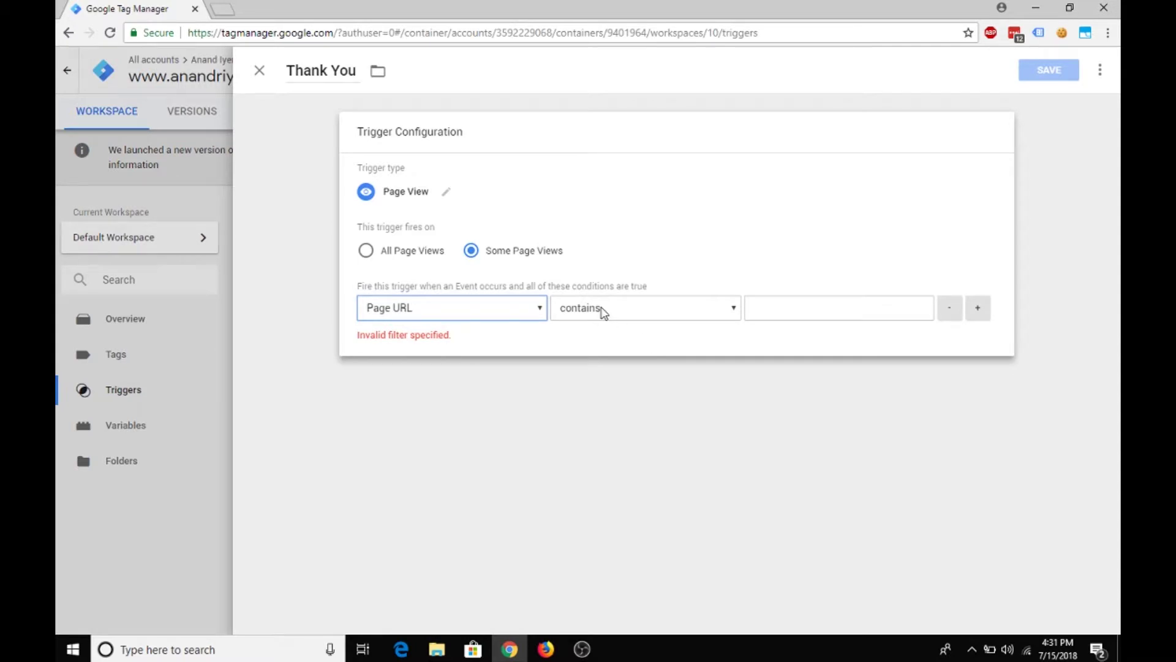
click(783, 307)
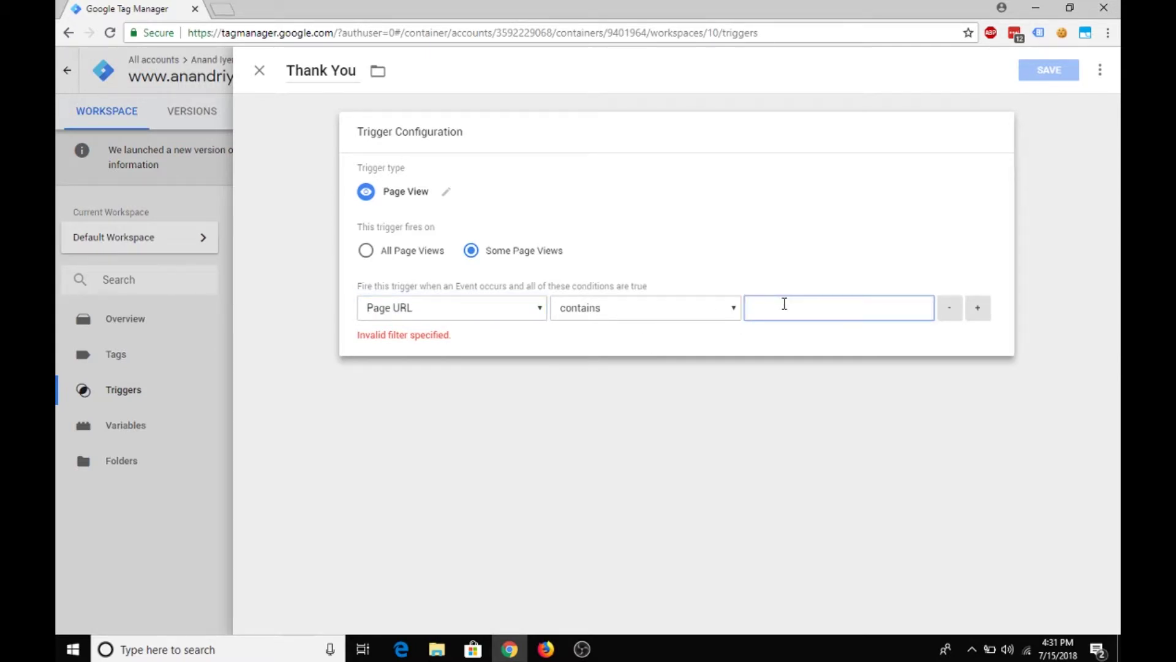
text(/thank-y)
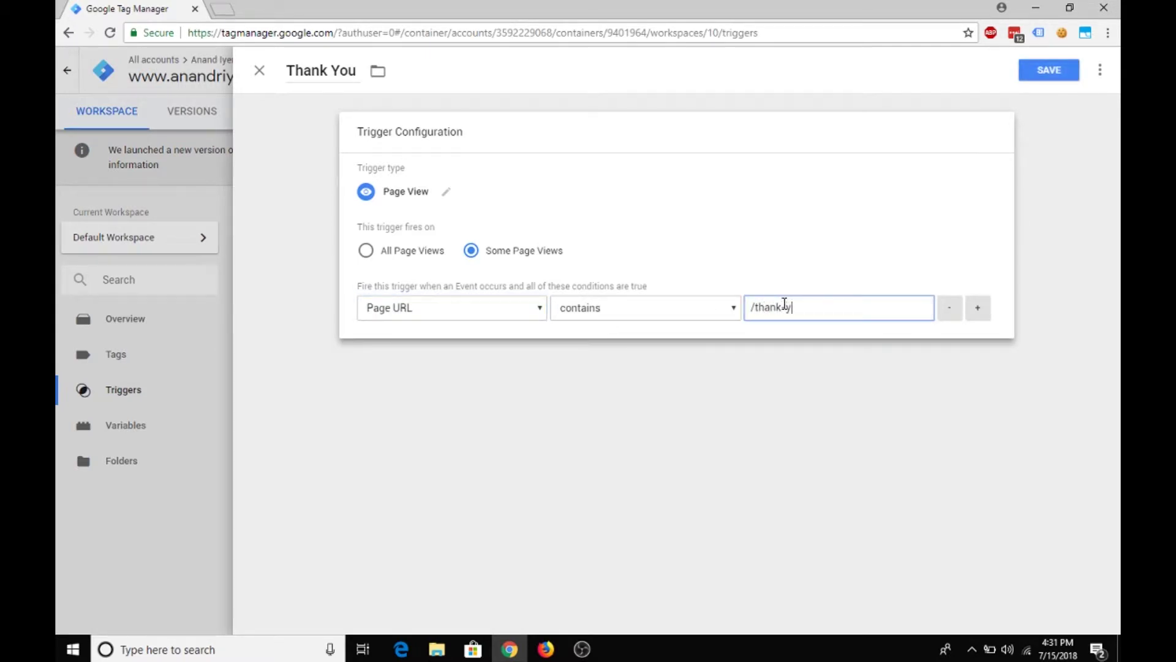
text(ou)
Save the Thank You trigger, publish it as Version 5 without a description, and return to the workspace
click(1042, 79)
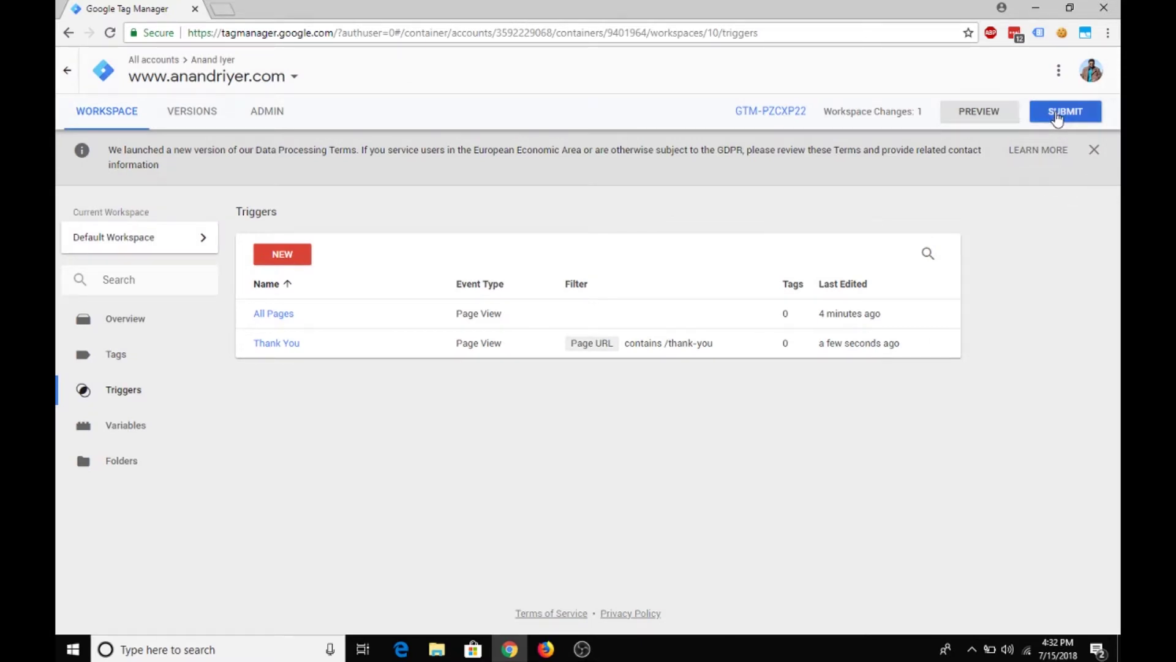
click(1057, 116)
click(1075, 66)
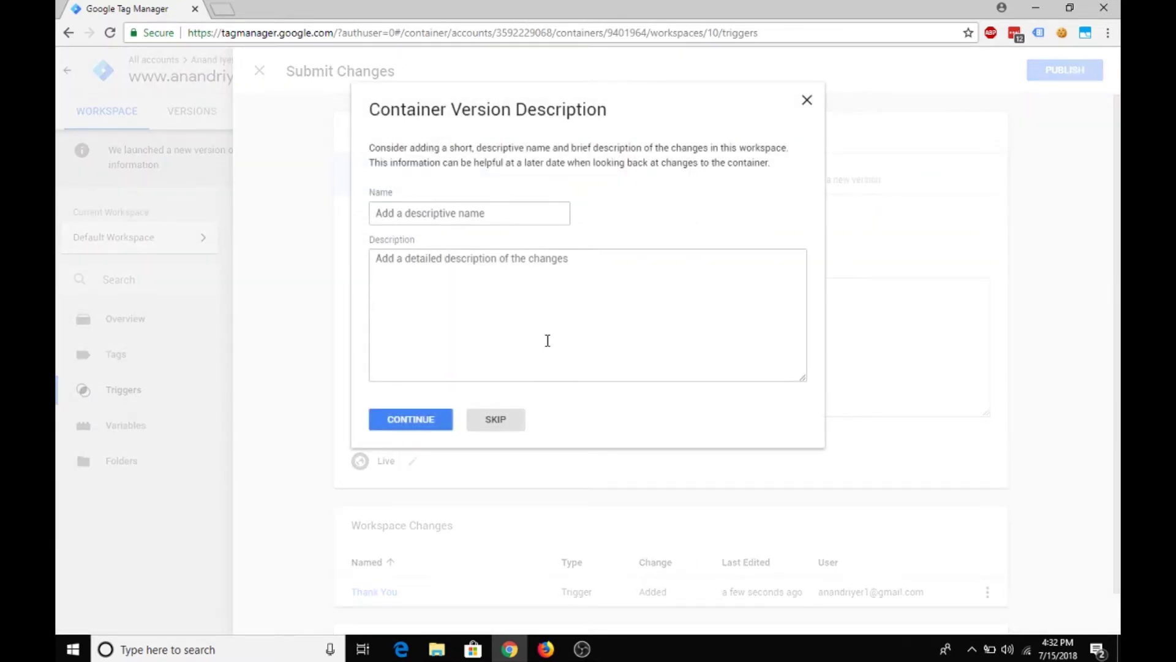
click(441, 422)
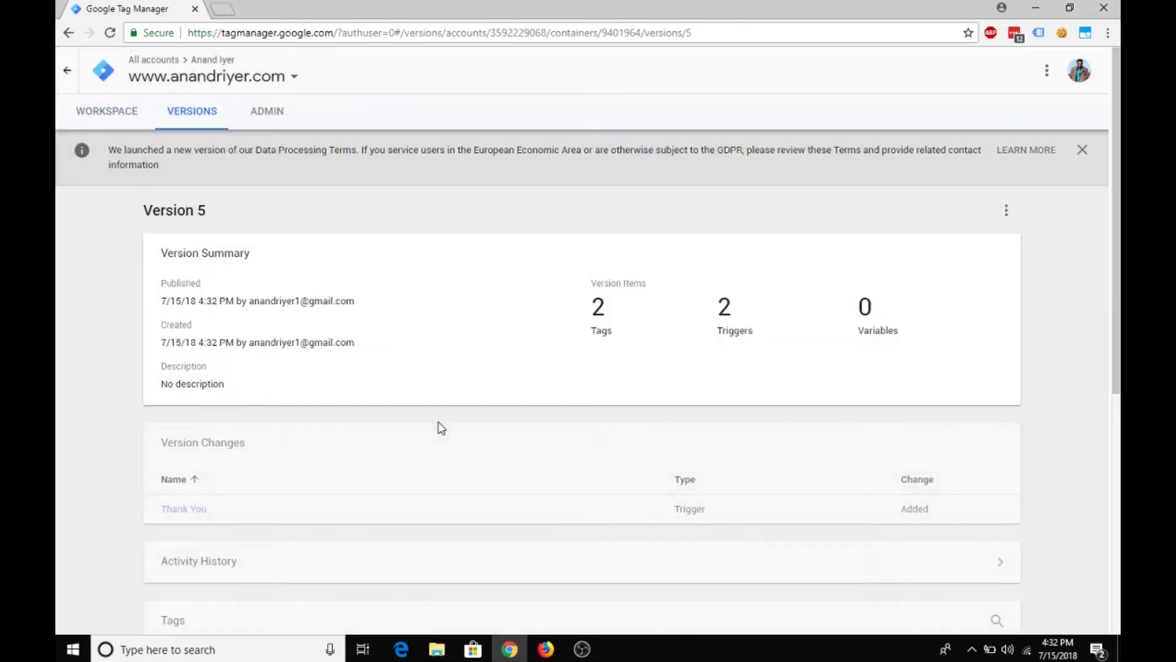
click(107, 120)
Start another new trigger titled 'Custom Triggers' and bring up its trigger type list
click(142, 390)
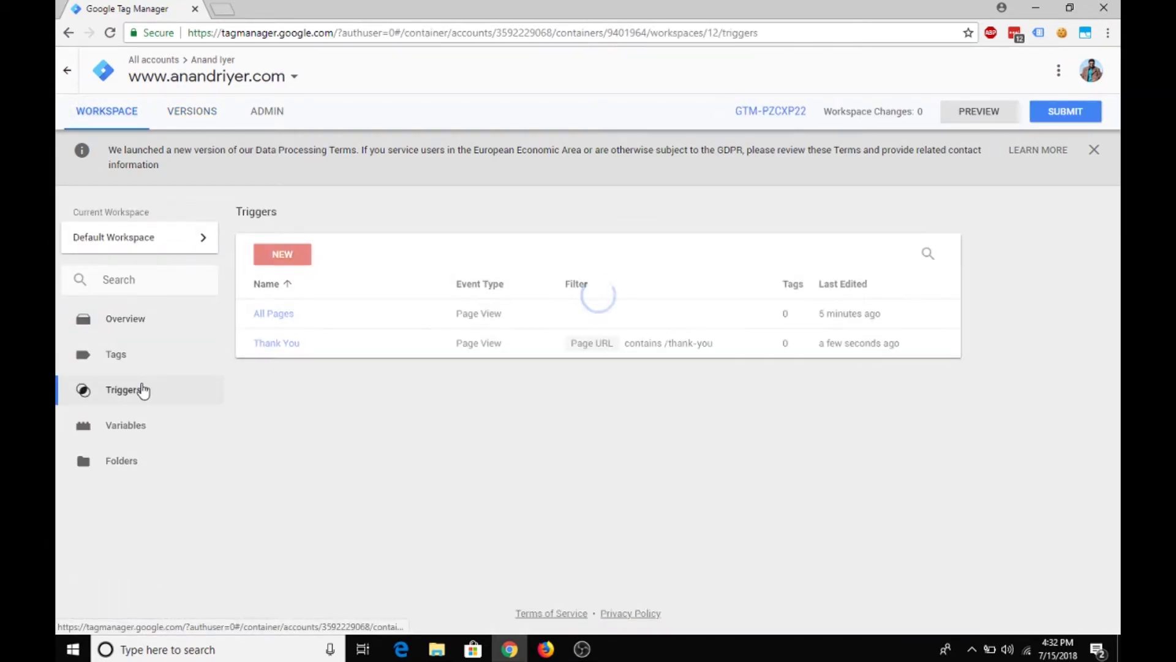
click(283, 255)
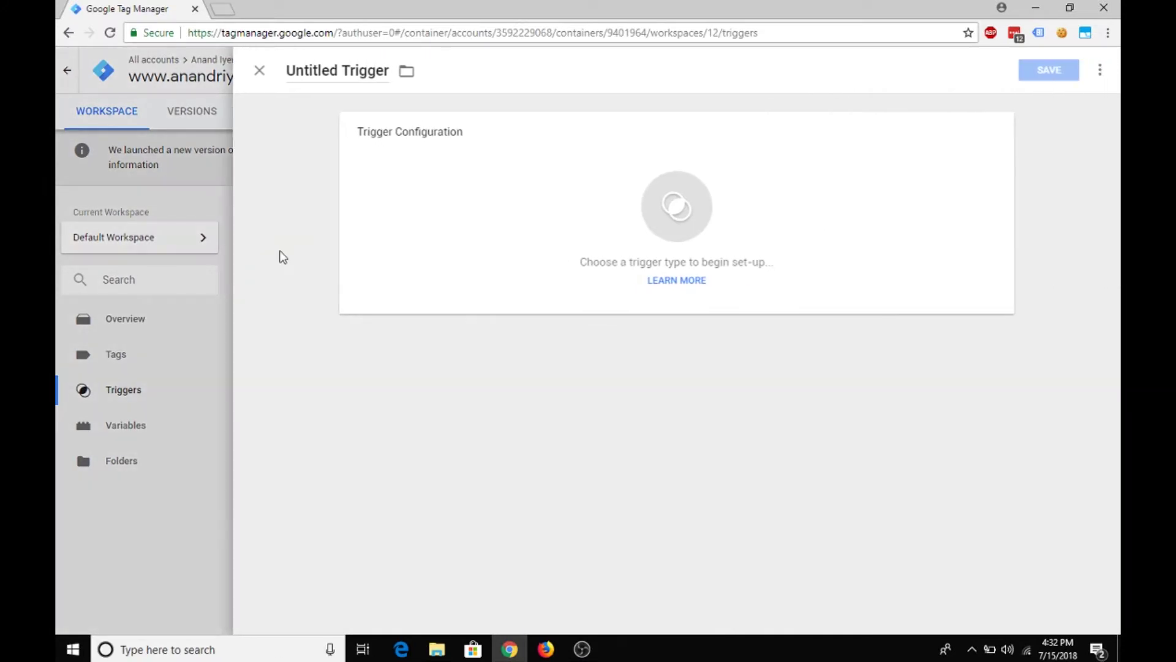
double_click(346, 70)
key(ctrl+a)
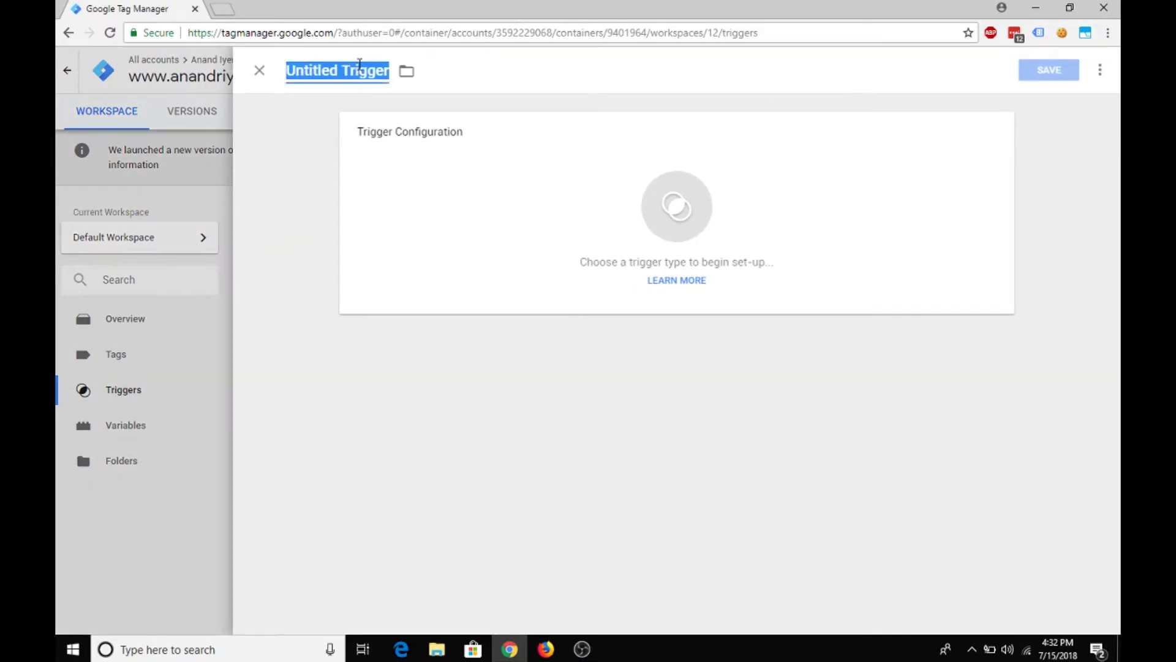
text(Customer)
key(BackSpace)
key(BackSpace)
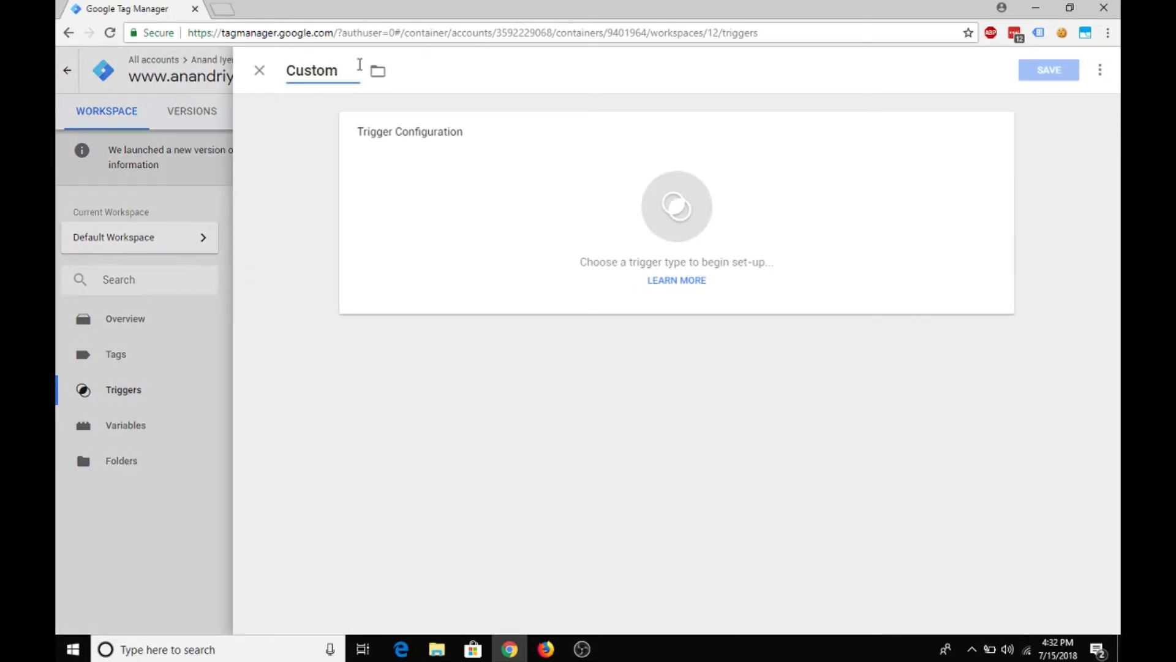
text(Triggers)
click(709, 197)
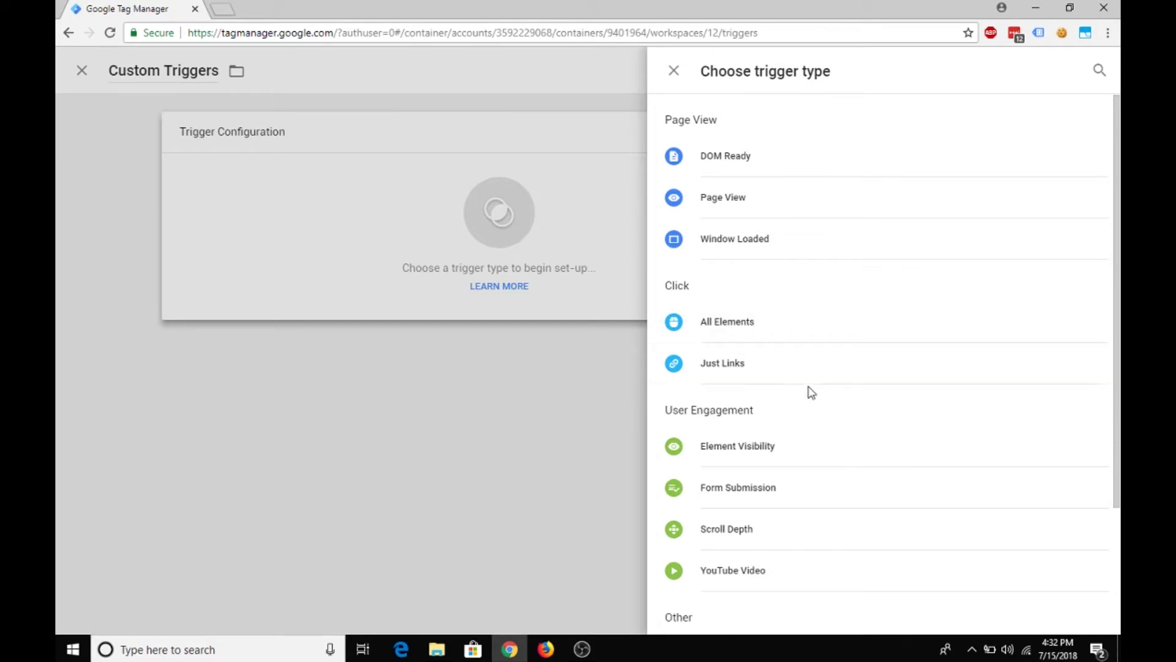
scroll(809, 391, down, 3)
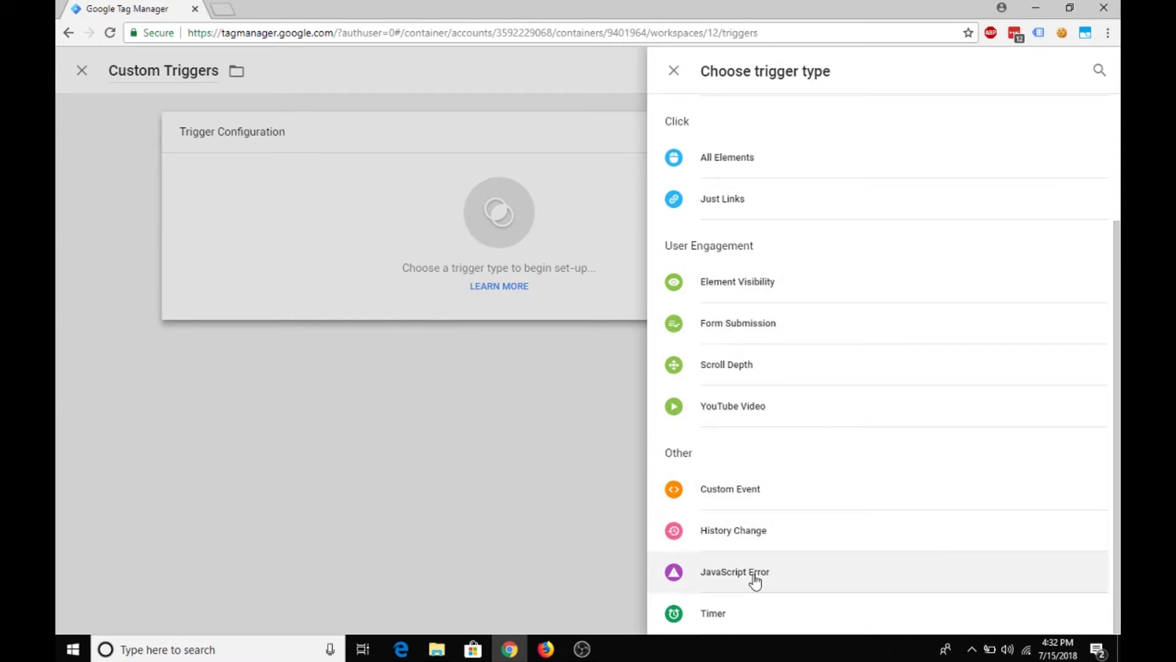
scroll(753, 576, up, 3)
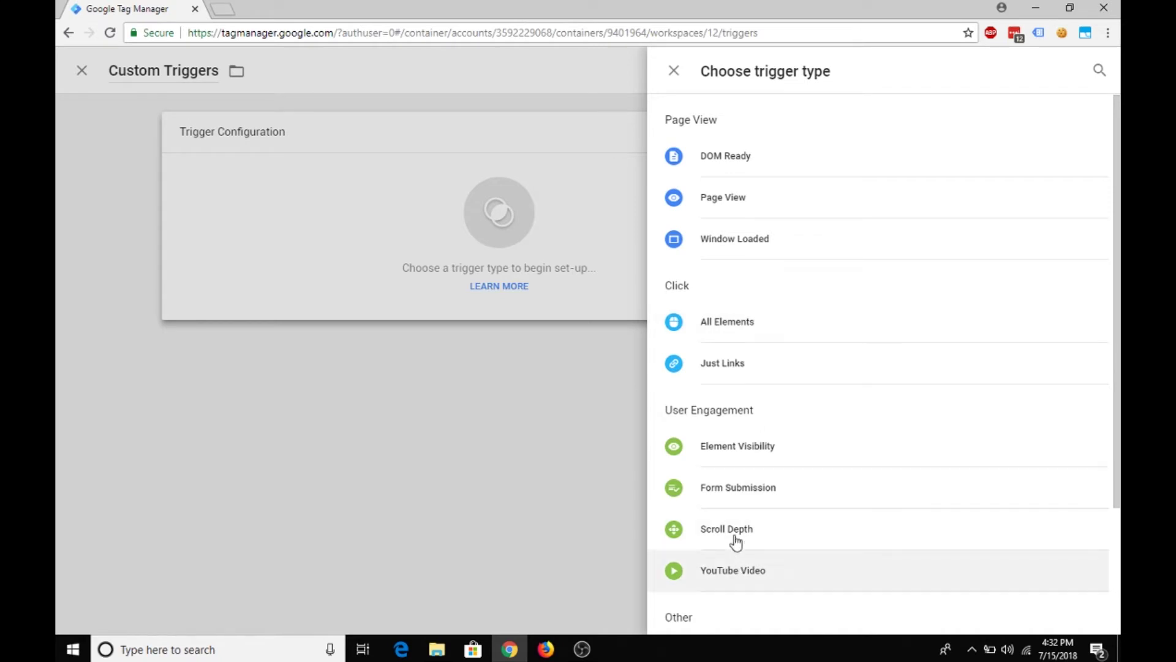
scroll(773, 487, down, 3)
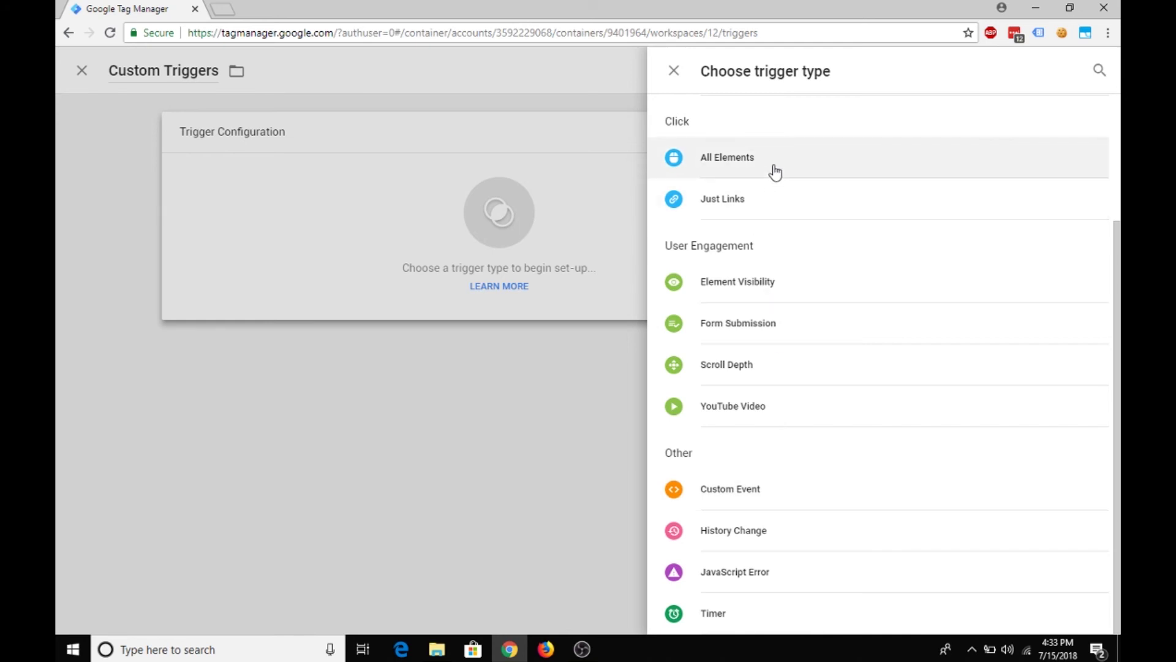
Dismiss the trigger type chooser, leaving Custom Triggers without a type
click(427, 484)
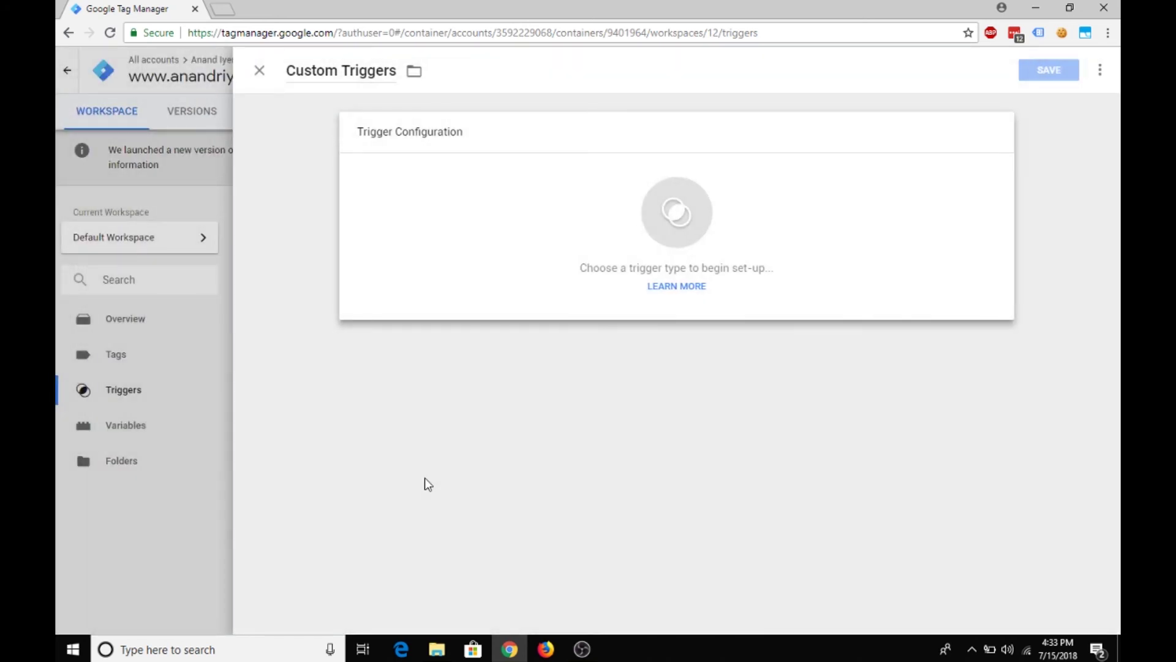